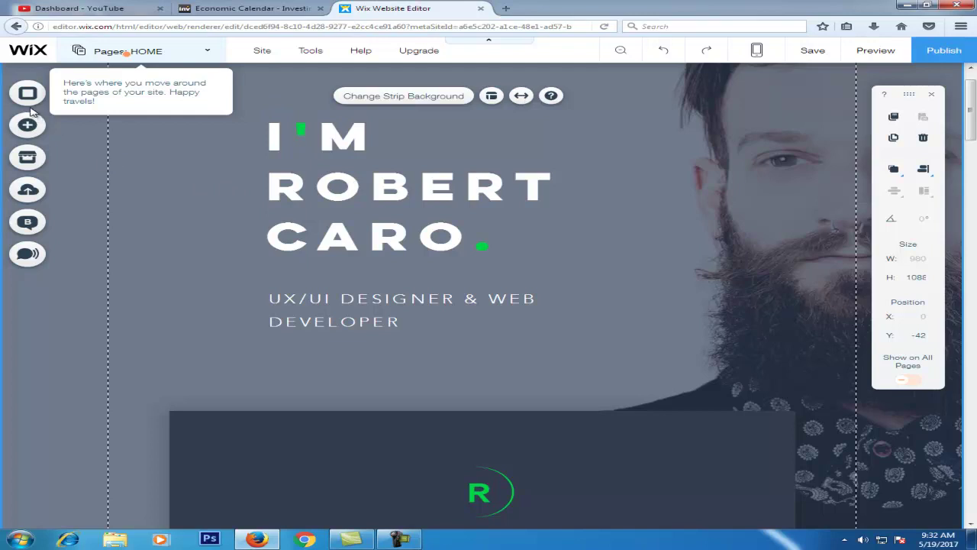
Look at the page background choices and the image picker for backgrounds, leaving the background as it is
click(29, 95)
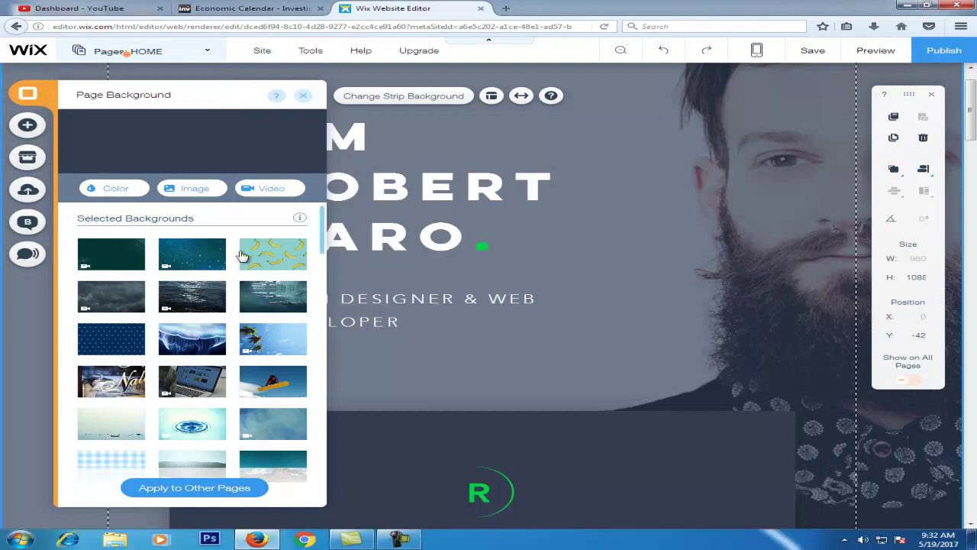
click(188, 197)
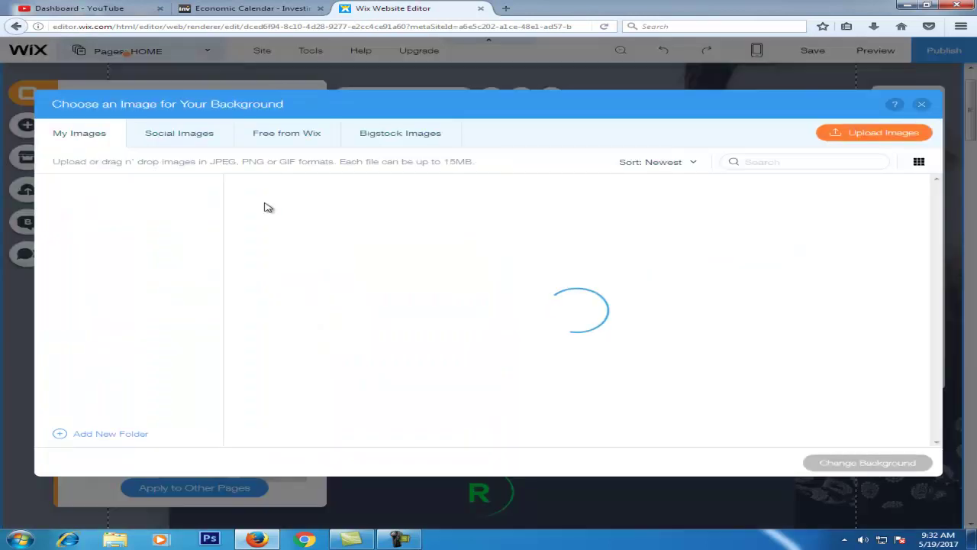
click(922, 104)
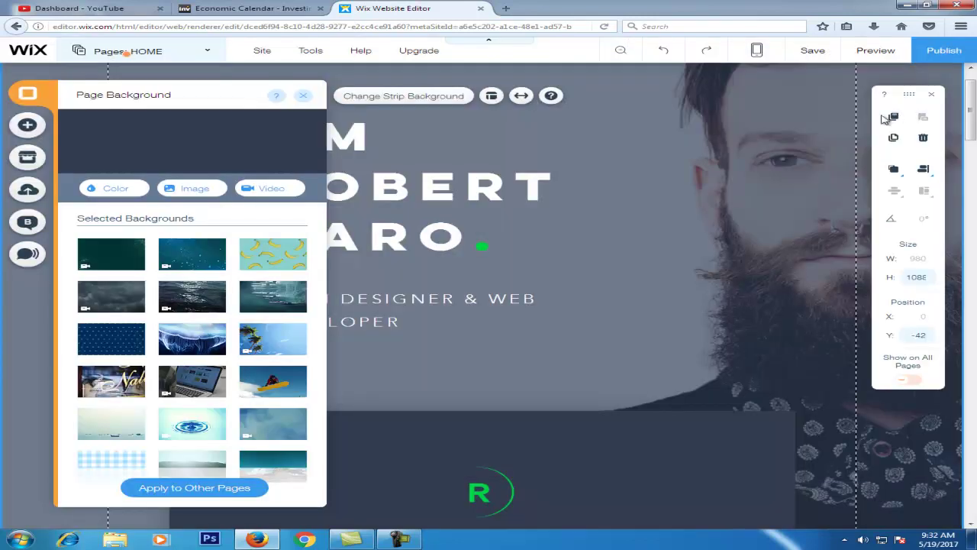
click(303, 96)
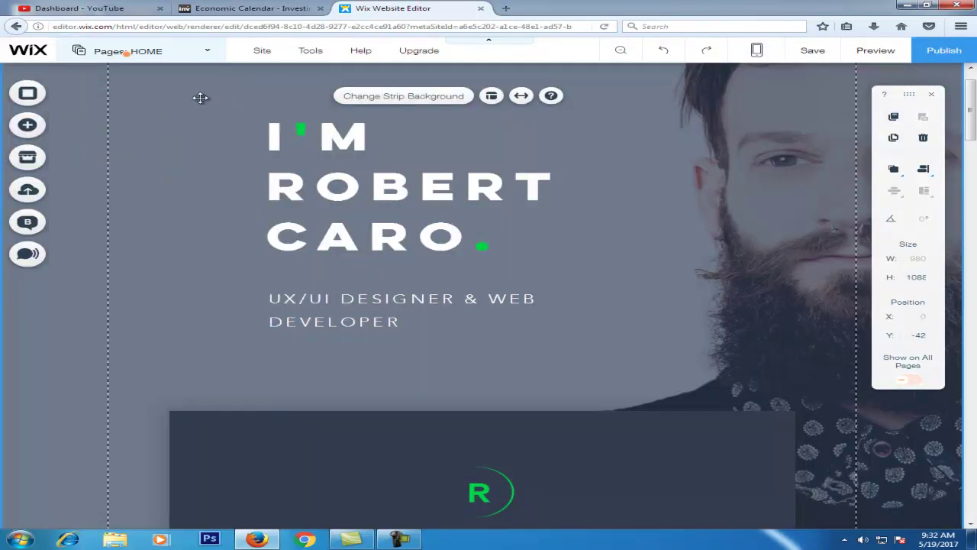
View the background options of the strip behind the main heading, including its color picker
click(475, 108)
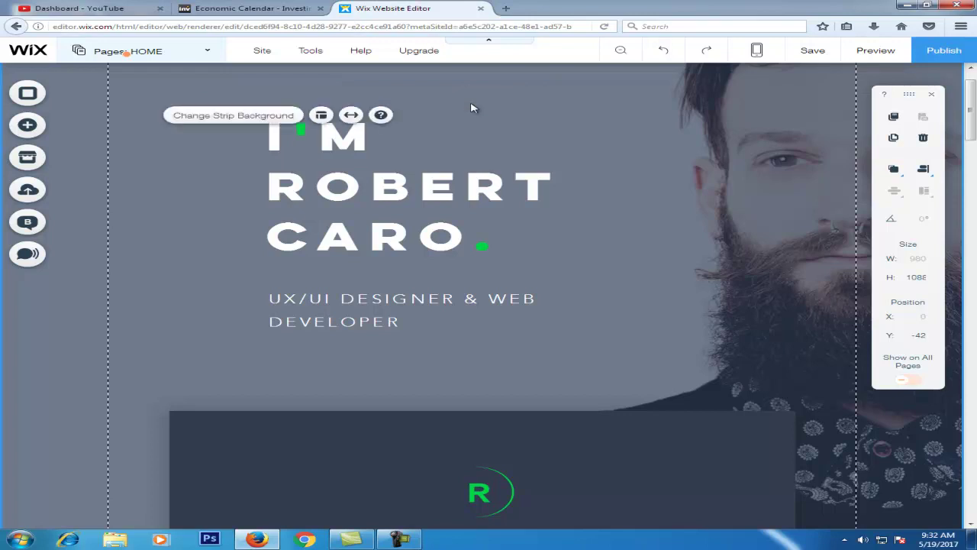
click(246, 116)
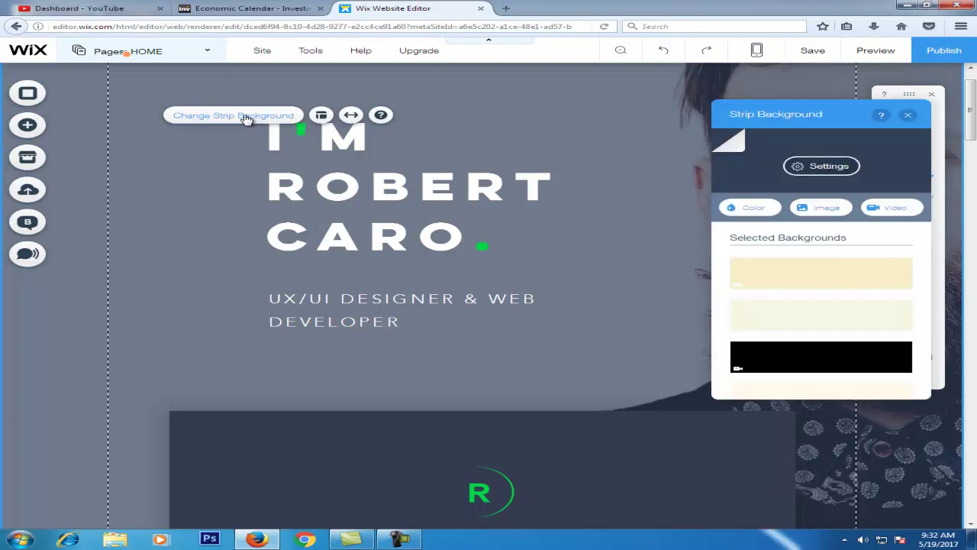
click(760, 211)
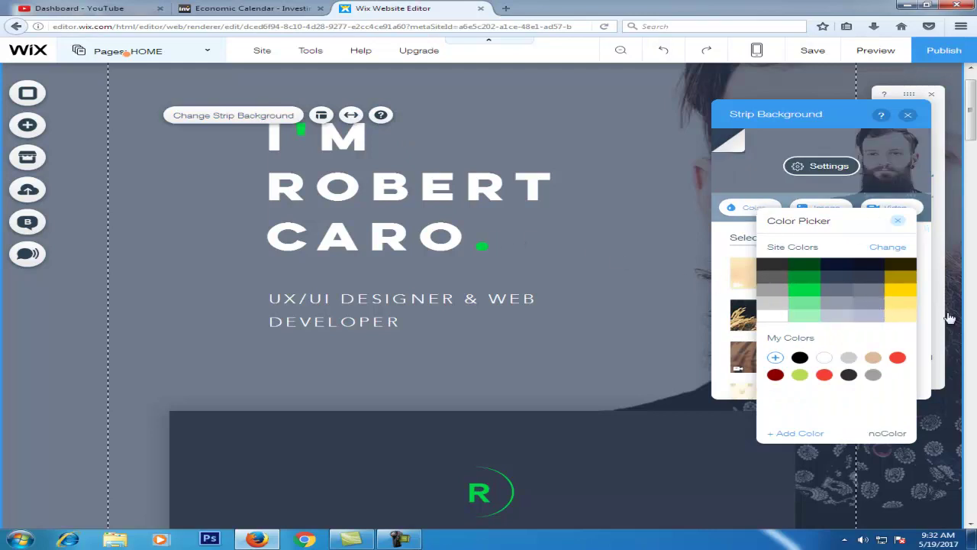
click(255, 158)
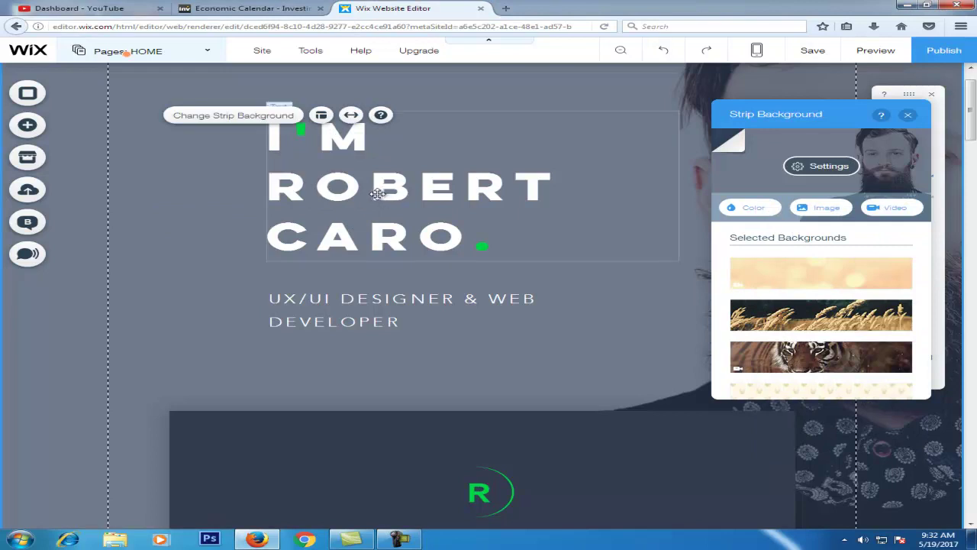
Apply the Bounce-In animation to the main heading text
click(353, 142)
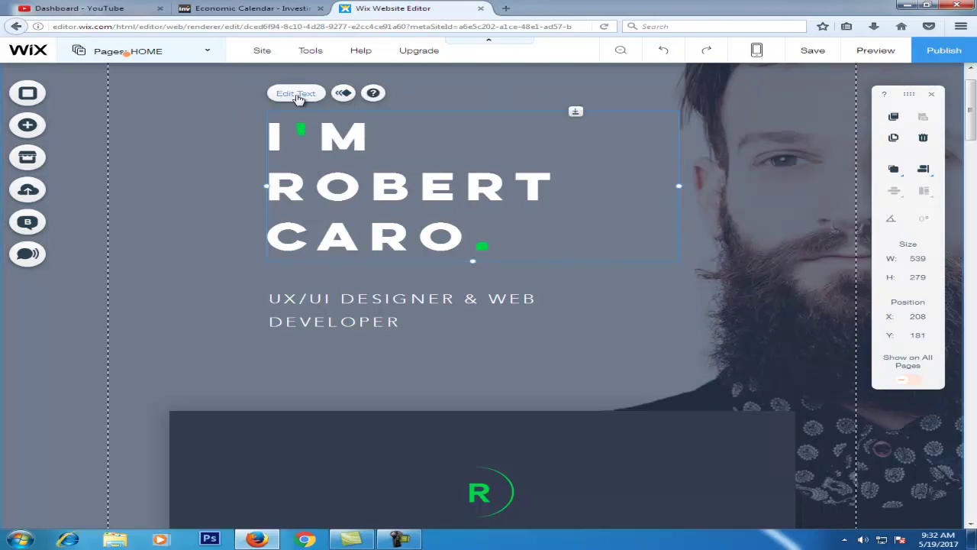
click(345, 94)
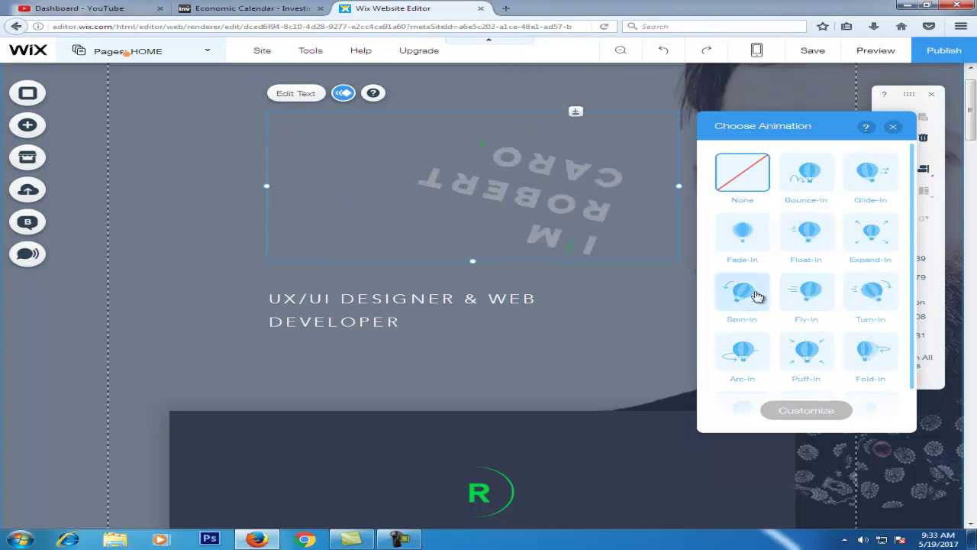
click(805, 177)
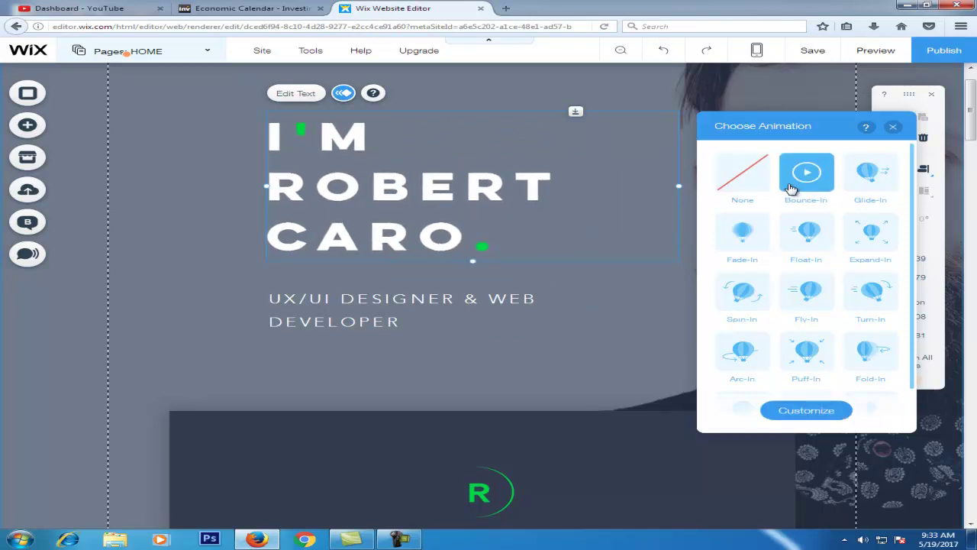
click(791, 189)
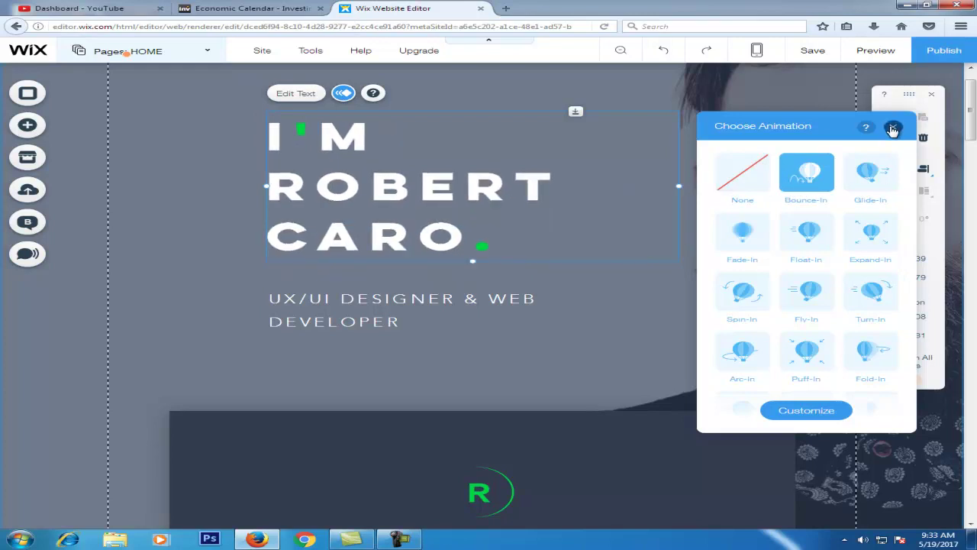
click(893, 127)
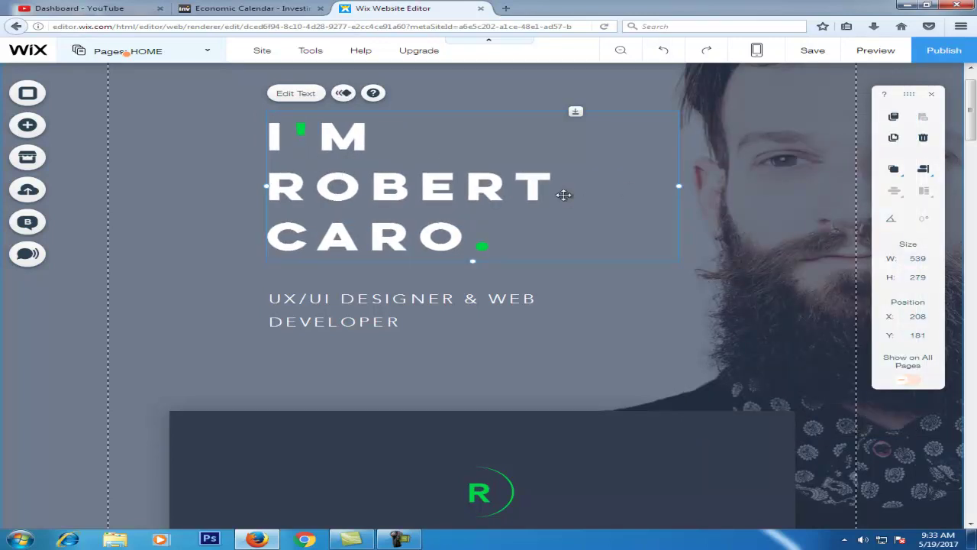
Preview the site, return to editing, and select the heading and the designer subtitle in turn
click(877, 52)
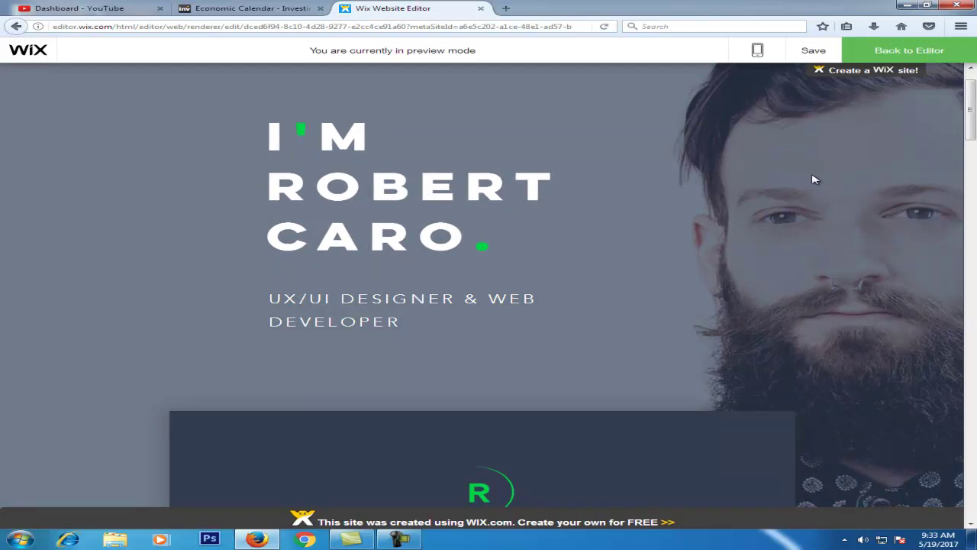
click(899, 56)
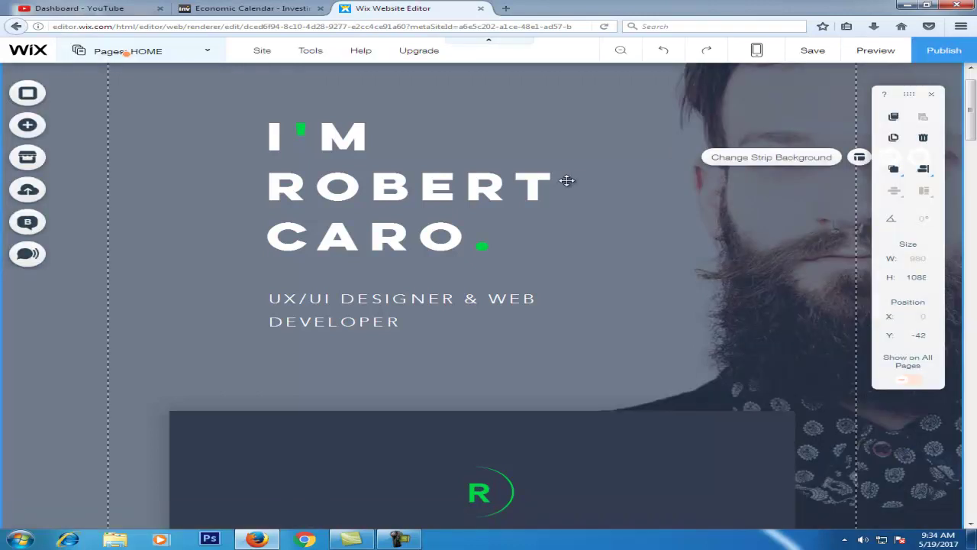
click(446, 187)
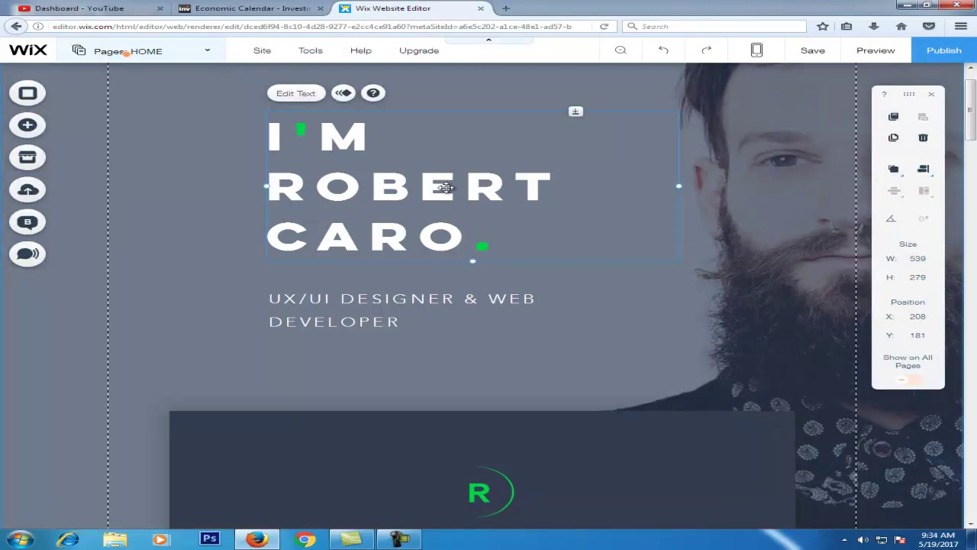
click(373, 298)
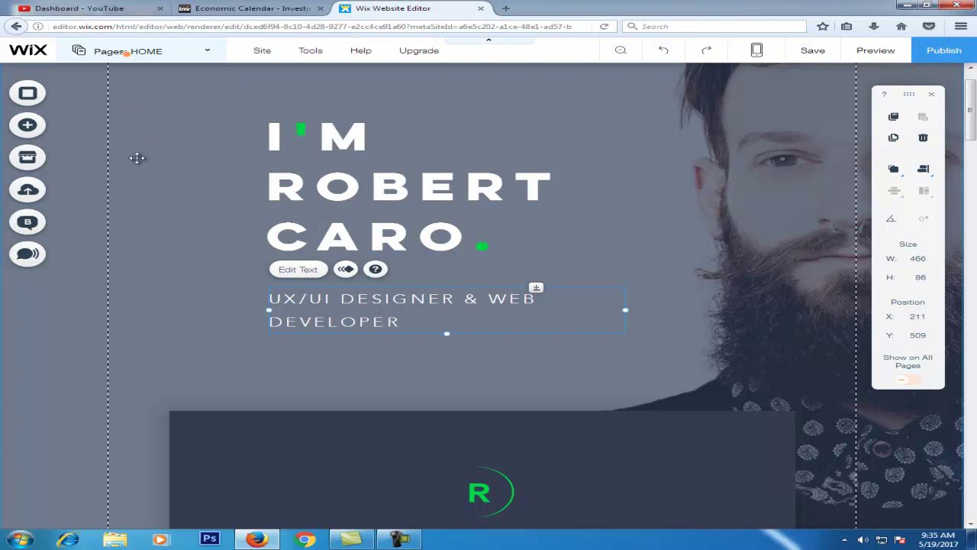
Examine the image sources offered for adding to the page, from own uploads to free collections and social accounts
click(36, 130)
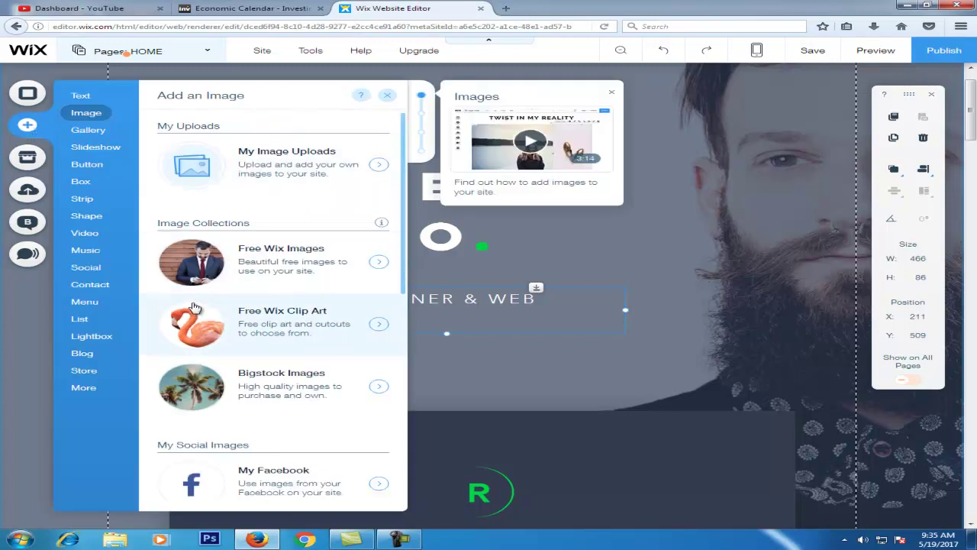
scroll(236, 251, down, 2)
scroll(183, 145, up, 2)
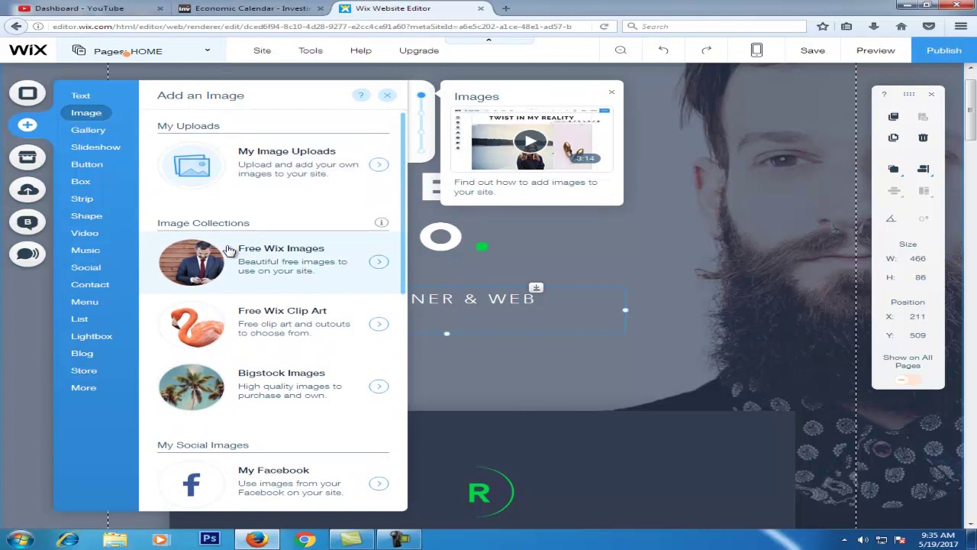
scroll(214, 398, down, 1)
scroll(215, 401, down, 1)
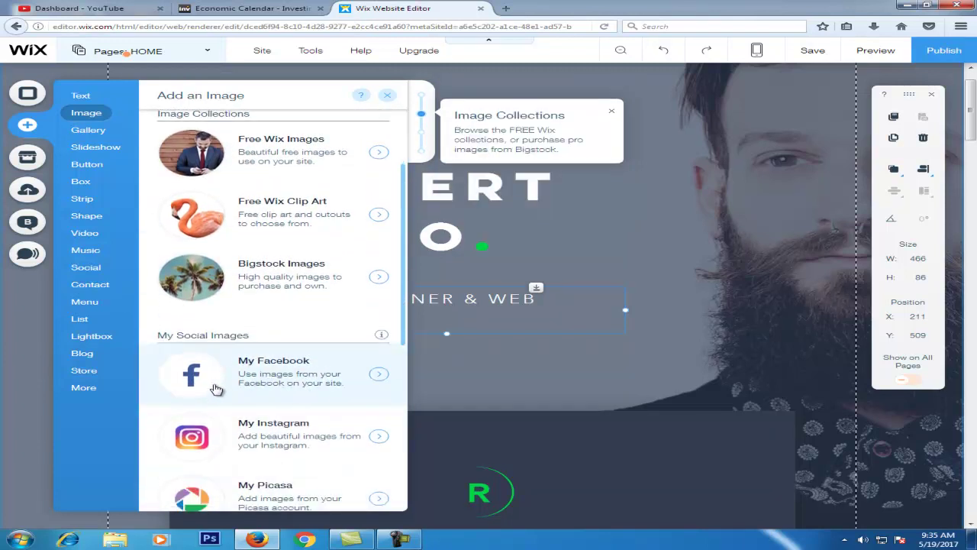
scroll(268, 360, down, 1)
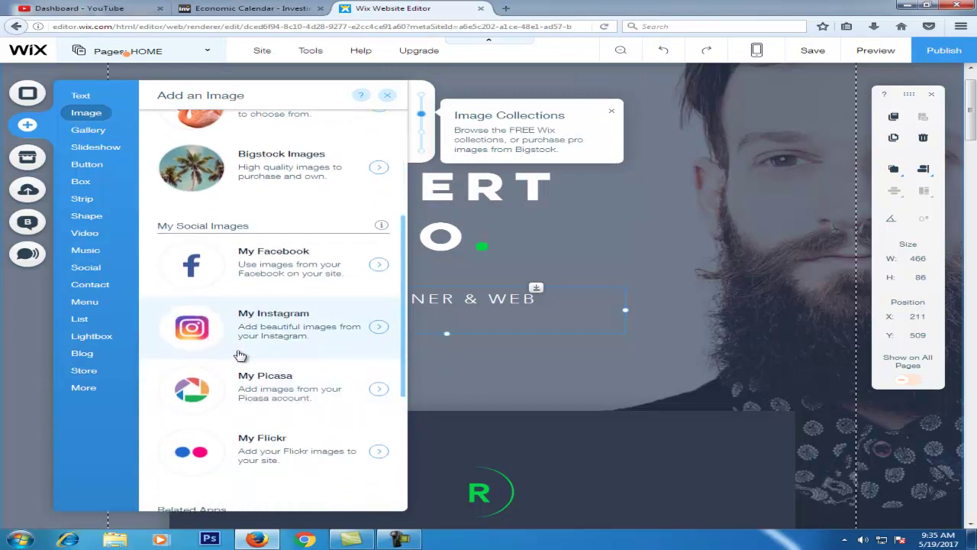
scroll(264, 382, down, 1)
scroll(303, 168, up, 3)
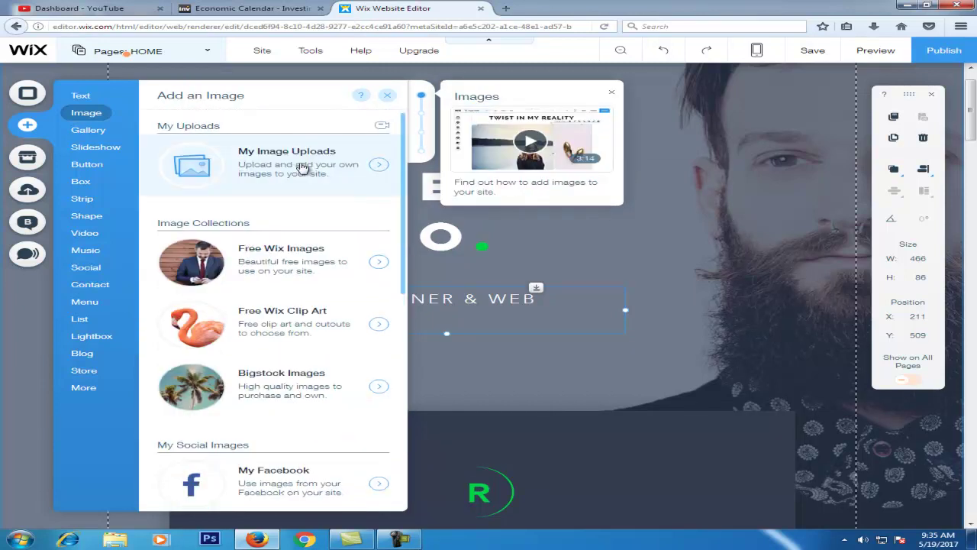
Upload the tree picture 01 (3).jpg to the site's own images and add it to the page
click(303, 168)
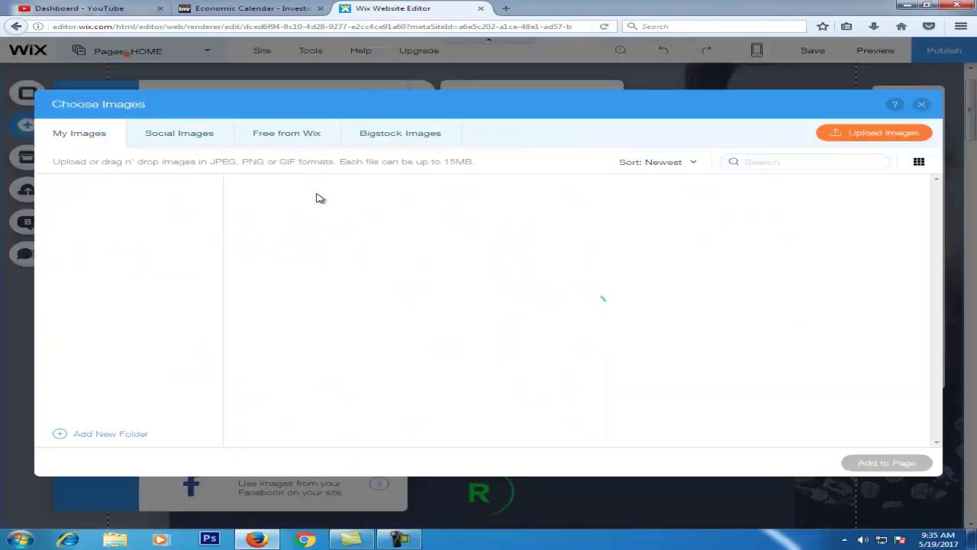
click(849, 133)
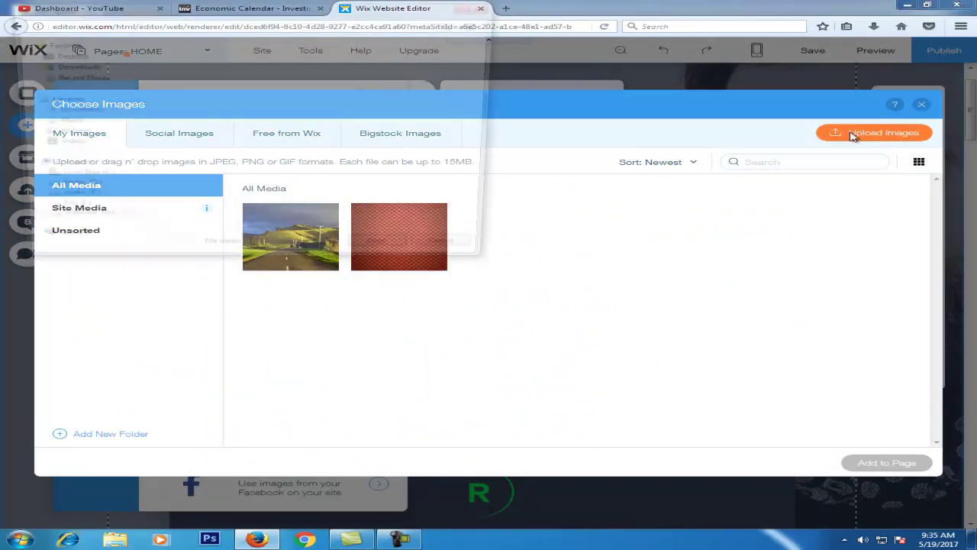
click(596, 179)
click(519, 341)
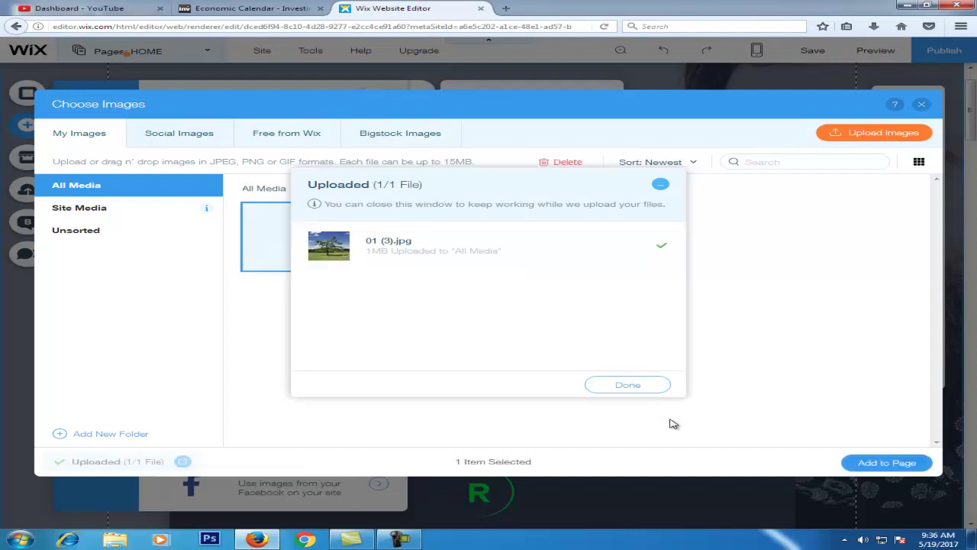
click(626, 386)
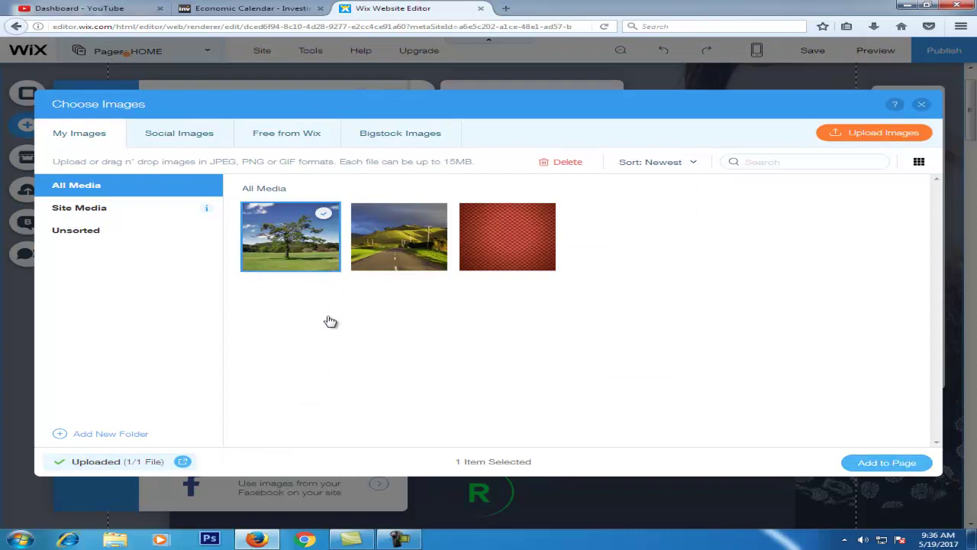
double_click(314, 241)
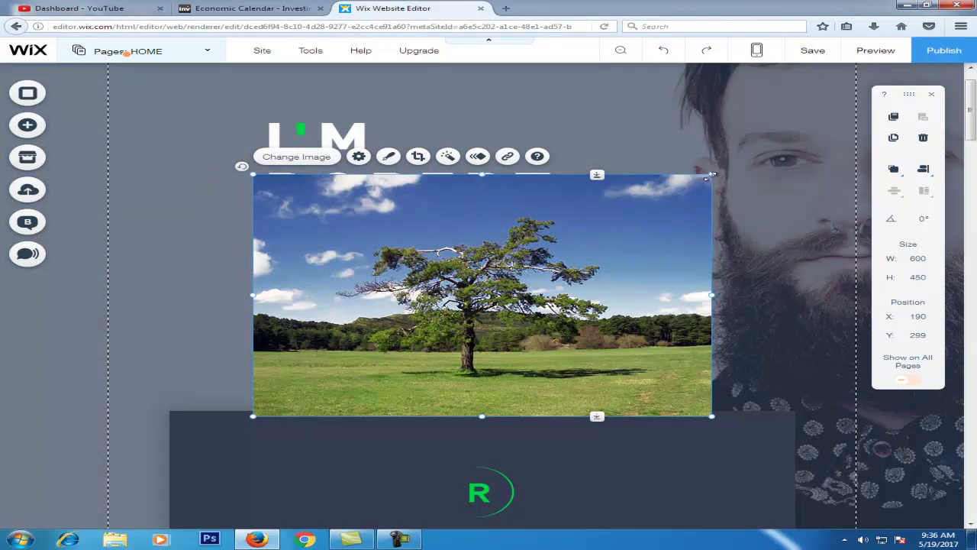
Shrink the tree image to about 173 × 129 and place it beside the heading at about X 1, Y 343
drag(536, 275, 461, 306)
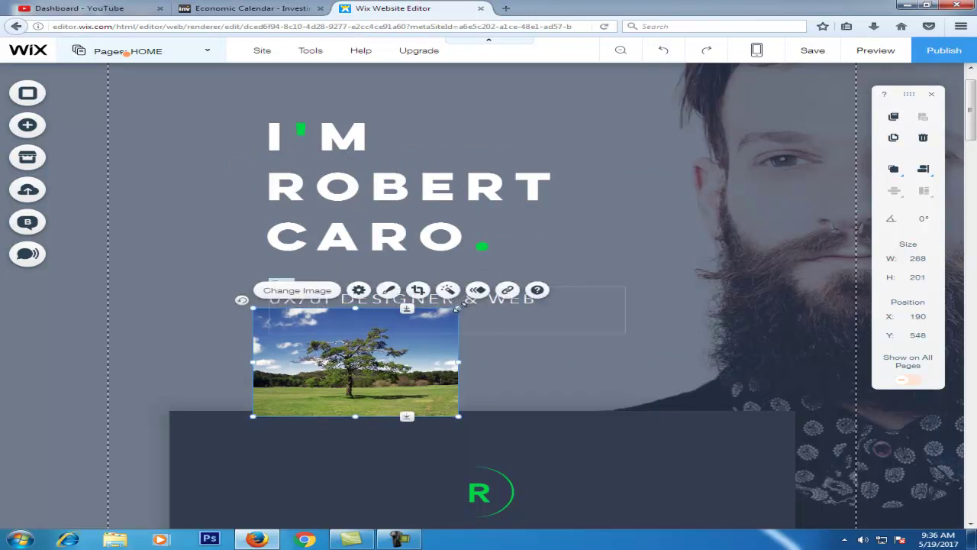
drag(400, 336, 385, 347)
drag(312, 372, 167, 222)
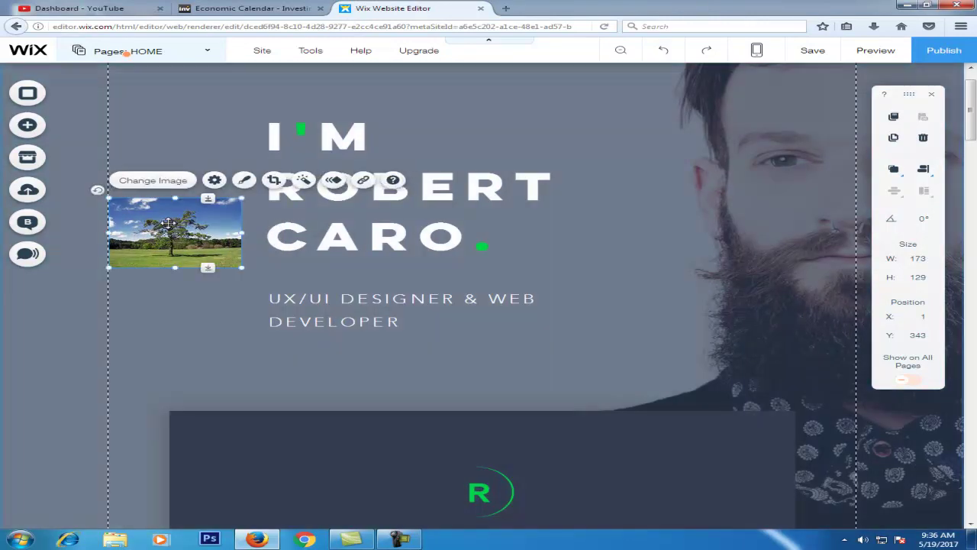
Give the tree image a borderless oval frame and reduce its size to about 166 × 124
click(245, 181)
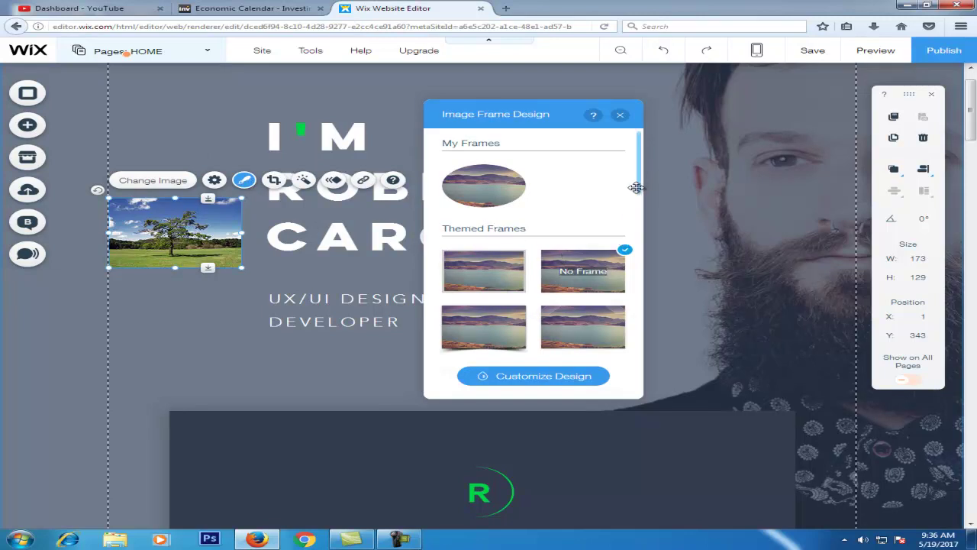
scroll(638, 196, down, 5)
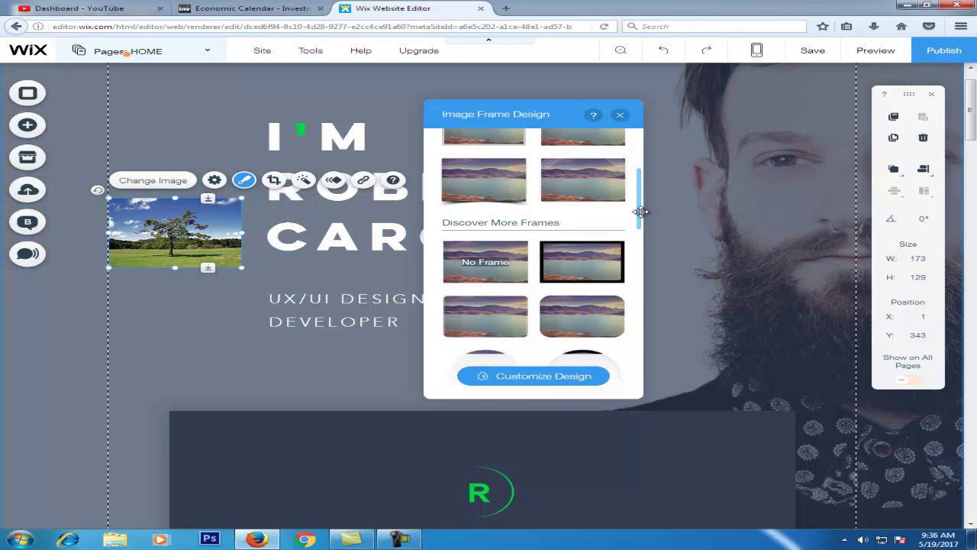
drag(640, 233, 645, 297)
scroll(640, 284, down, 1)
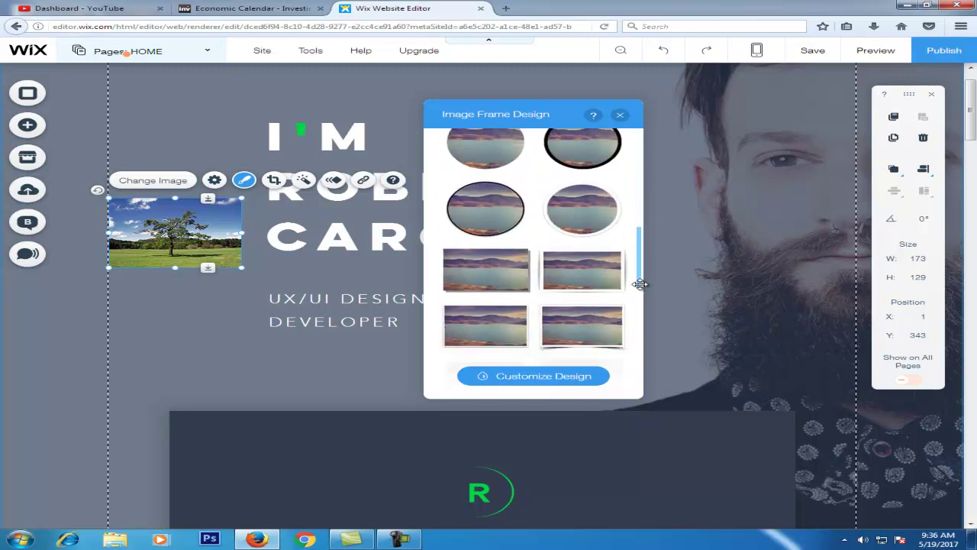
scroll(611, 267, down, 1)
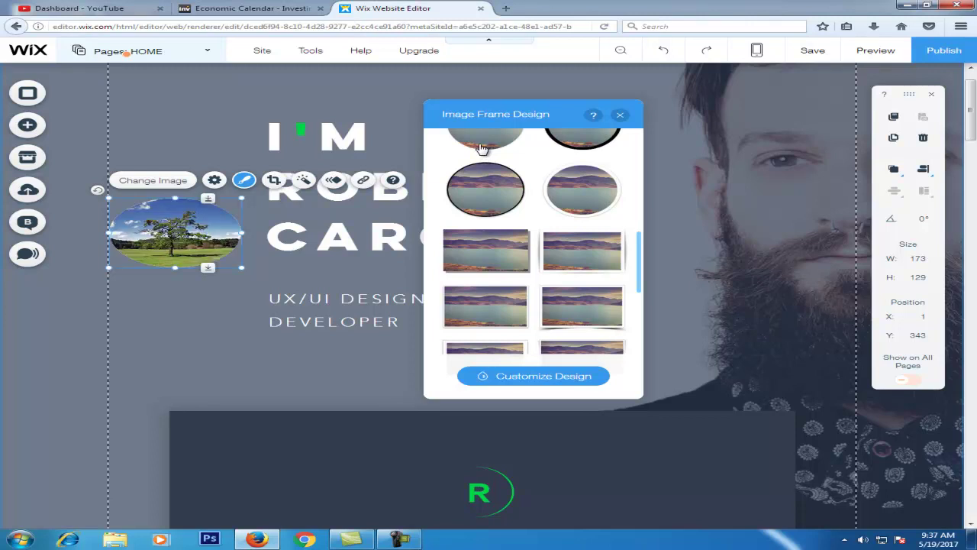
click(622, 117)
click(622, 117)
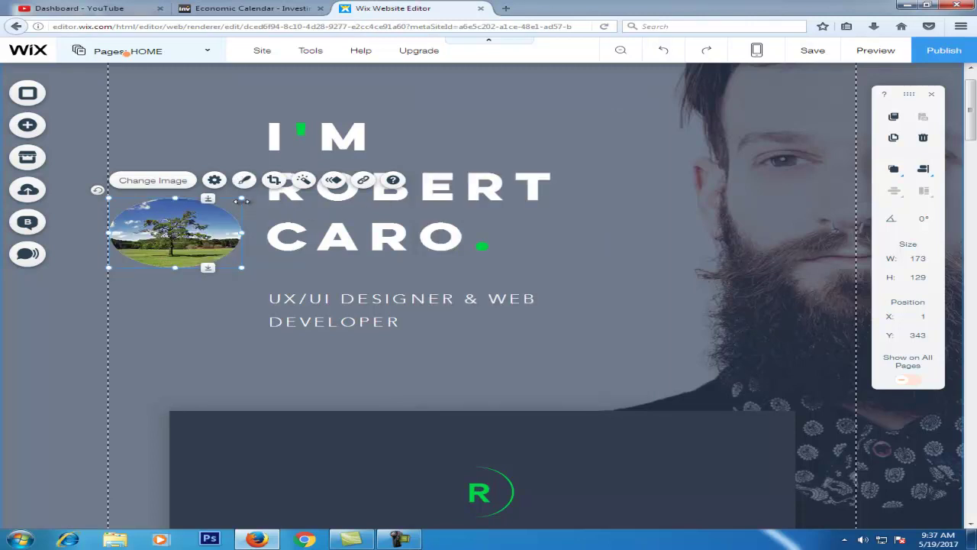
drag(240, 200, 211, 199)
drag(211, 198, 225, 188)
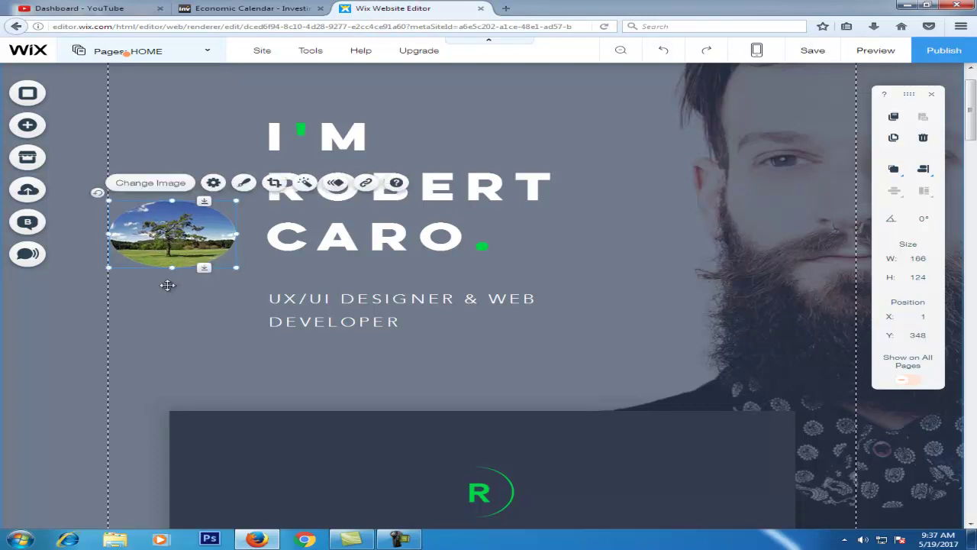
Stretch the oval tree image to a height of about 156, then crop it to about 134 × 137
drag(171, 268, 168, 285)
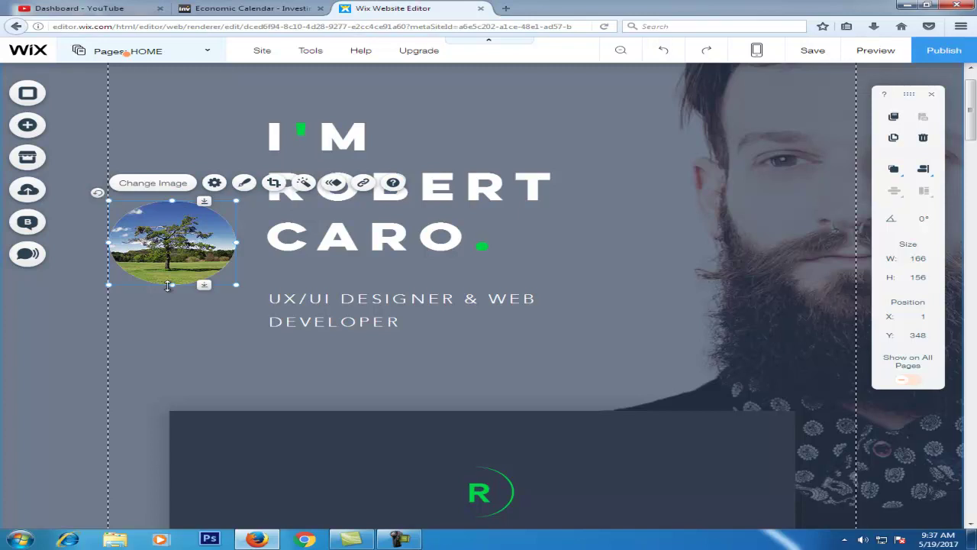
click(274, 186)
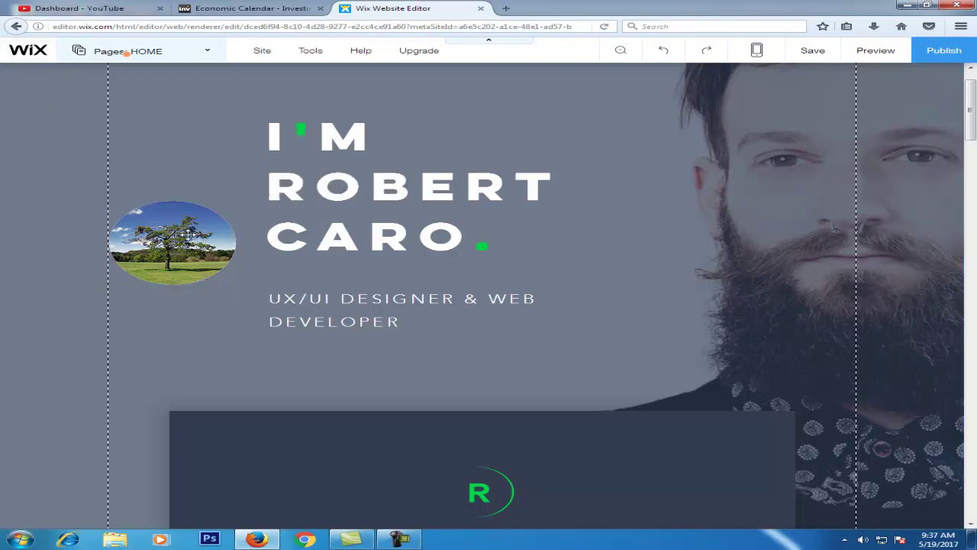
drag(234, 205, 211, 214)
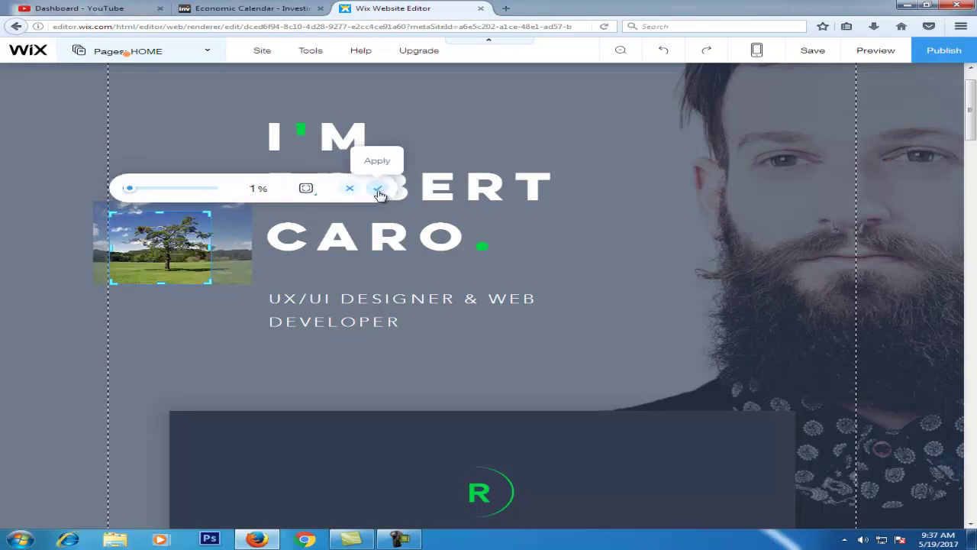
click(379, 194)
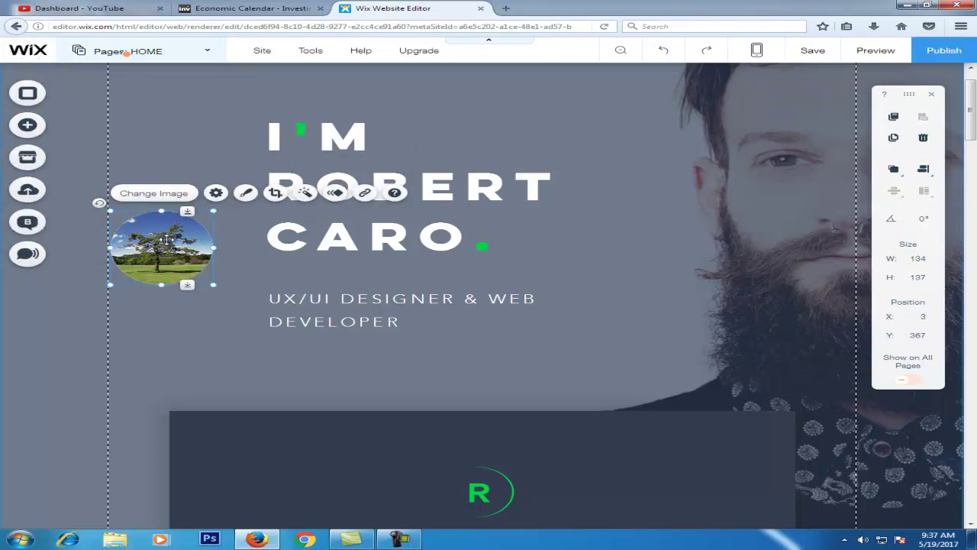
Apply the Soledad filter and the Fade-In animation to the oval tree image
click(308, 196)
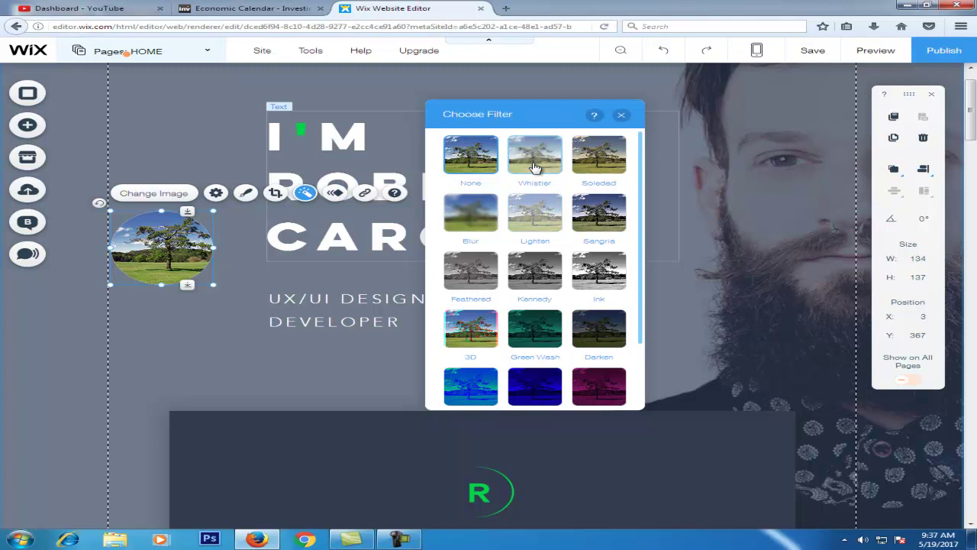
click(597, 165)
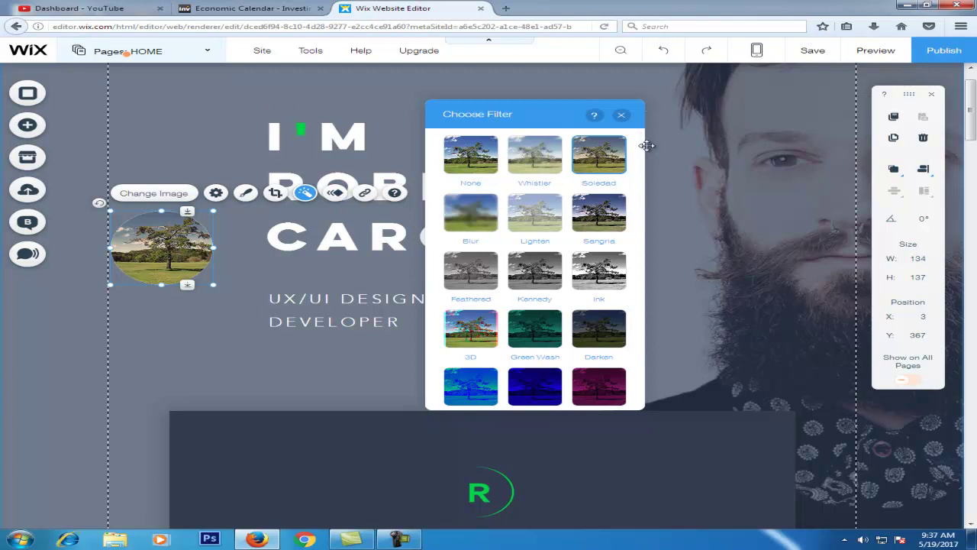
click(622, 117)
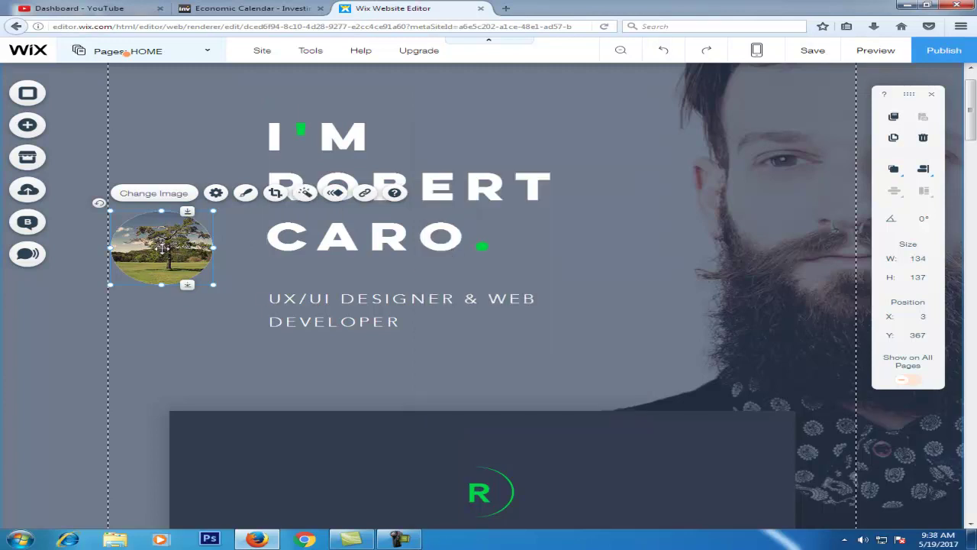
click(334, 194)
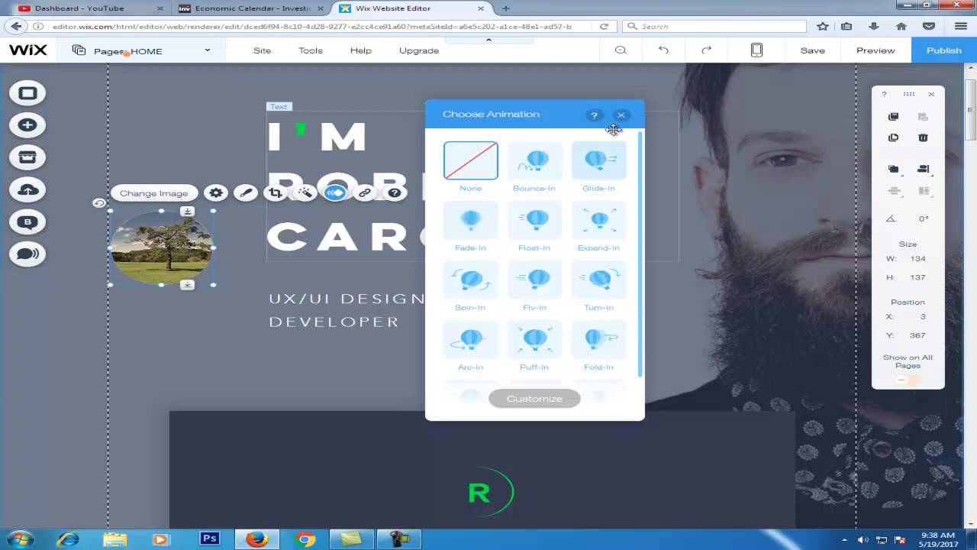
click(475, 223)
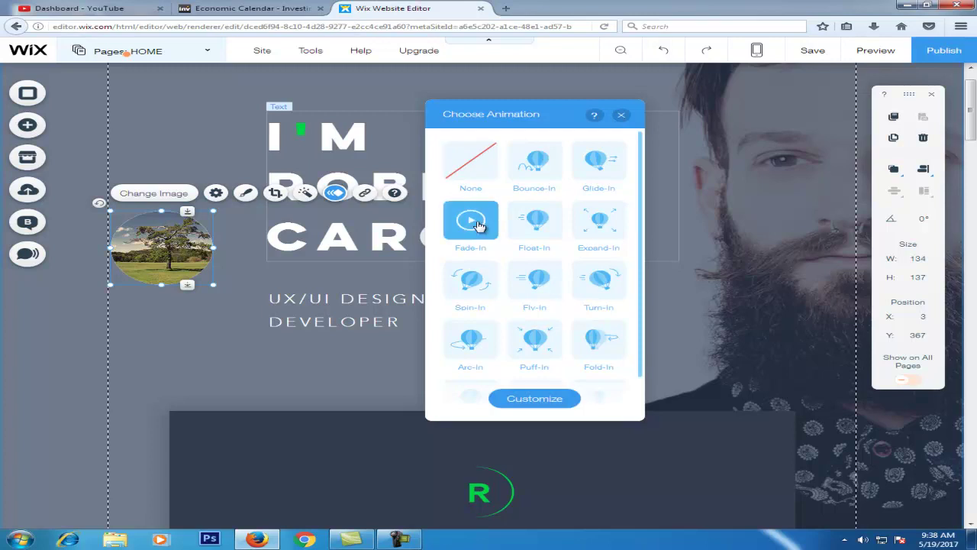
click(619, 117)
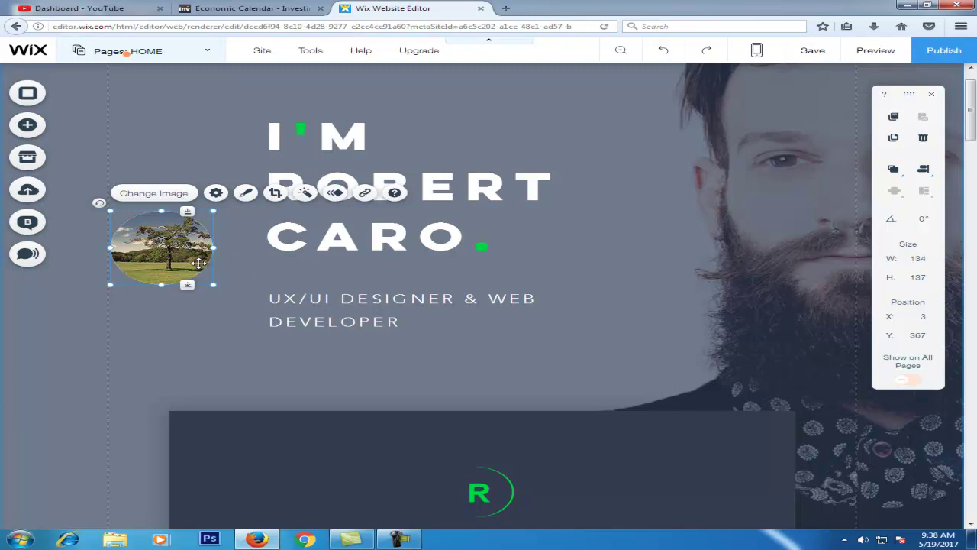
Examine the additional apps offered for adding to the page, including the Google AdSense overview
click(37, 133)
scroll(218, 280, down, 5)
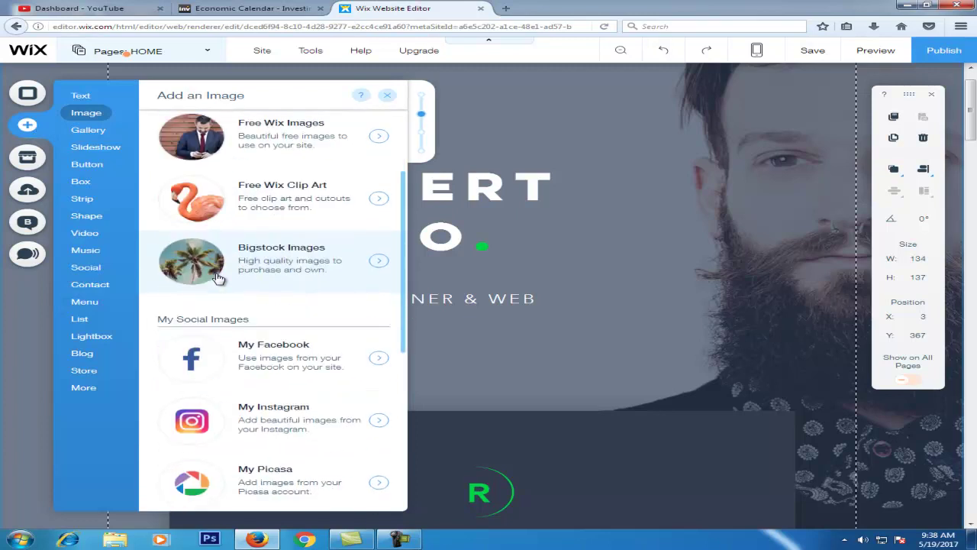
scroll(218, 279, down, 2)
click(84, 387)
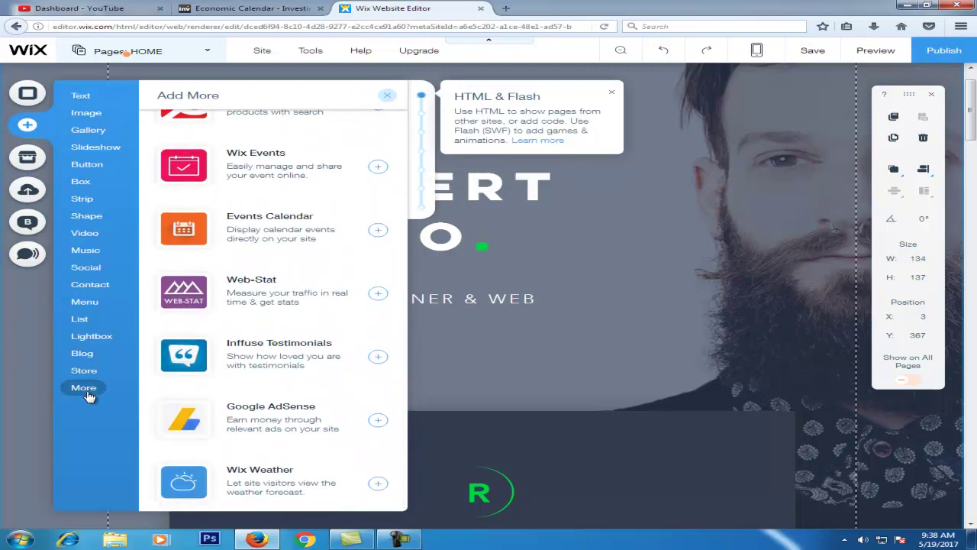
scroll(195, 236, up, 2)
scroll(196, 234, down, 2)
scroll(200, 244, up, 1)
scroll(200, 244, down, 3)
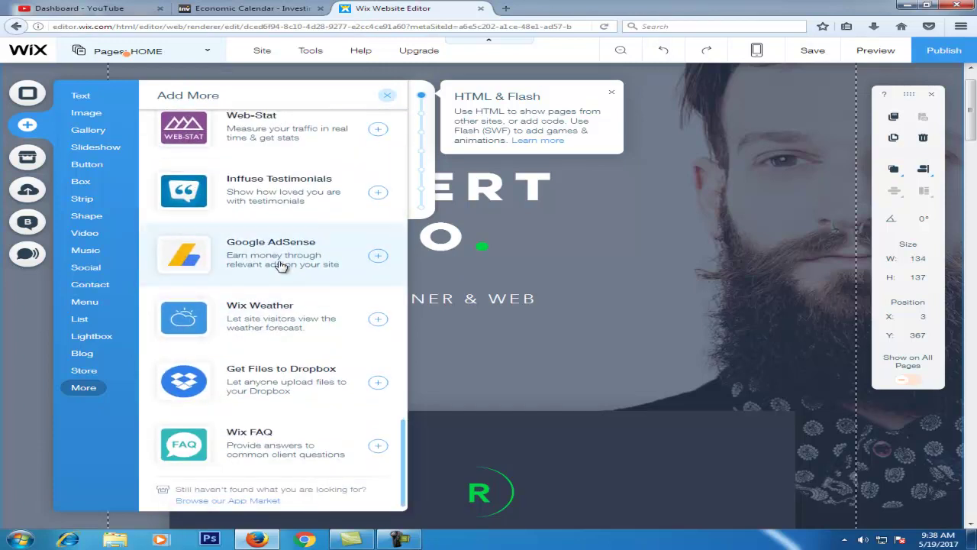
click(279, 265)
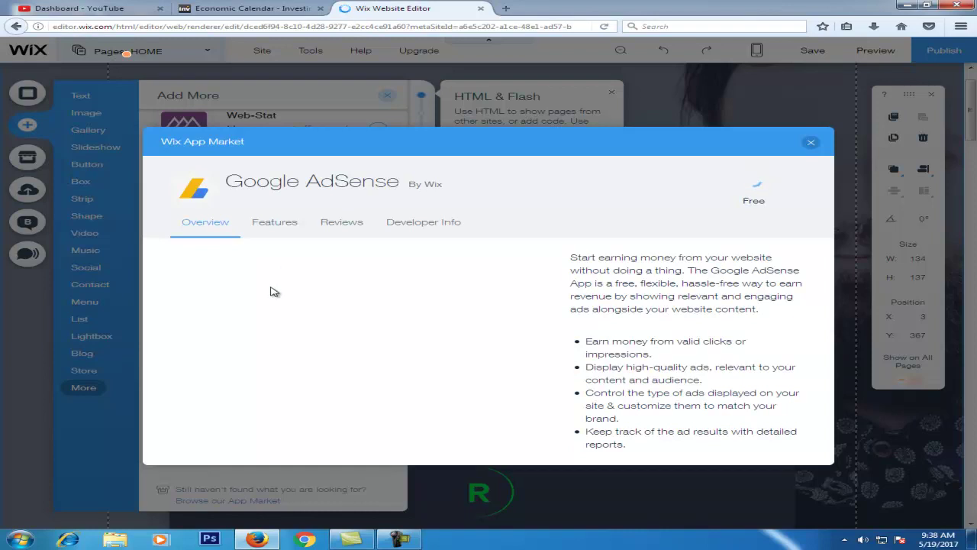
click(811, 144)
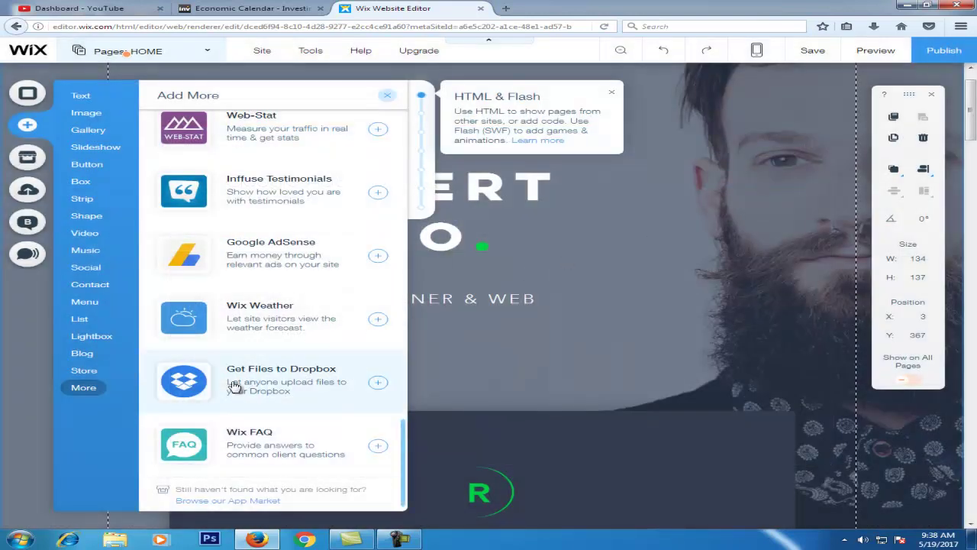
Add a Google AdSense ad below the tree image and resize it to about 232 × 222 at about X -57, Y 574
click(378, 256)
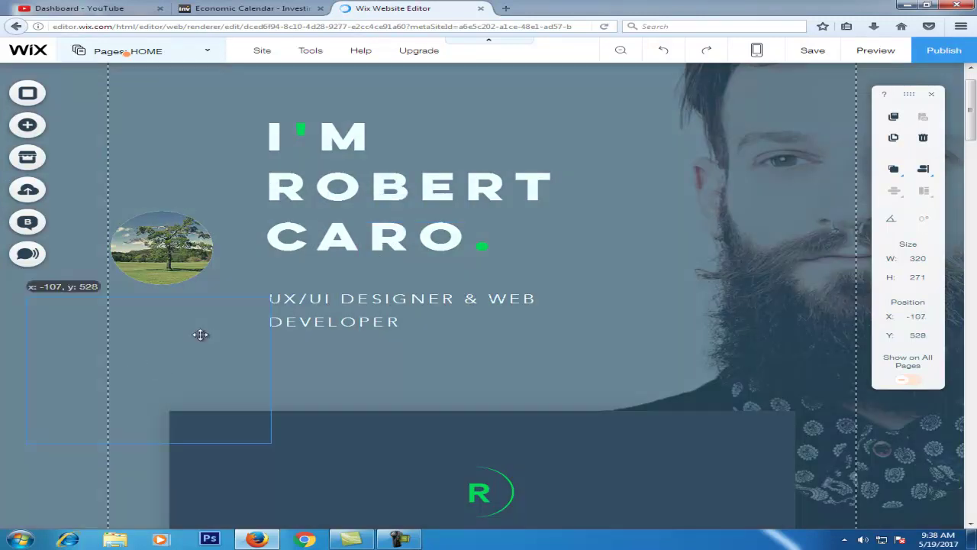
drag(267, 330, 238, 333)
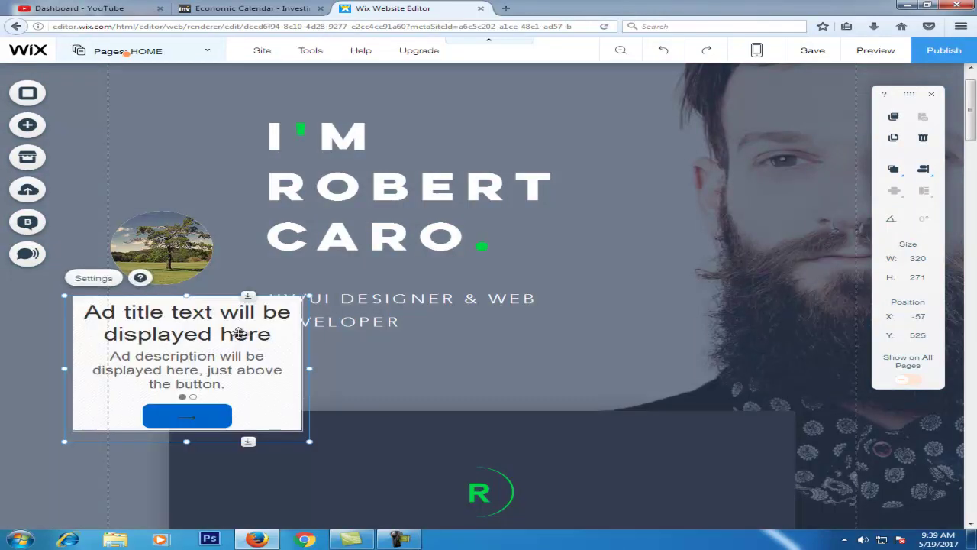
drag(299, 298, 242, 324)
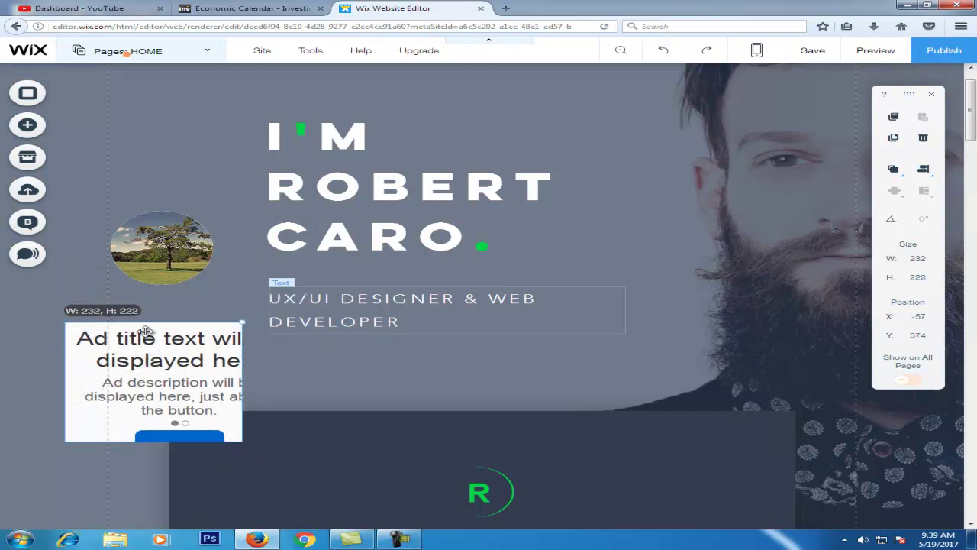
click(145, 330)
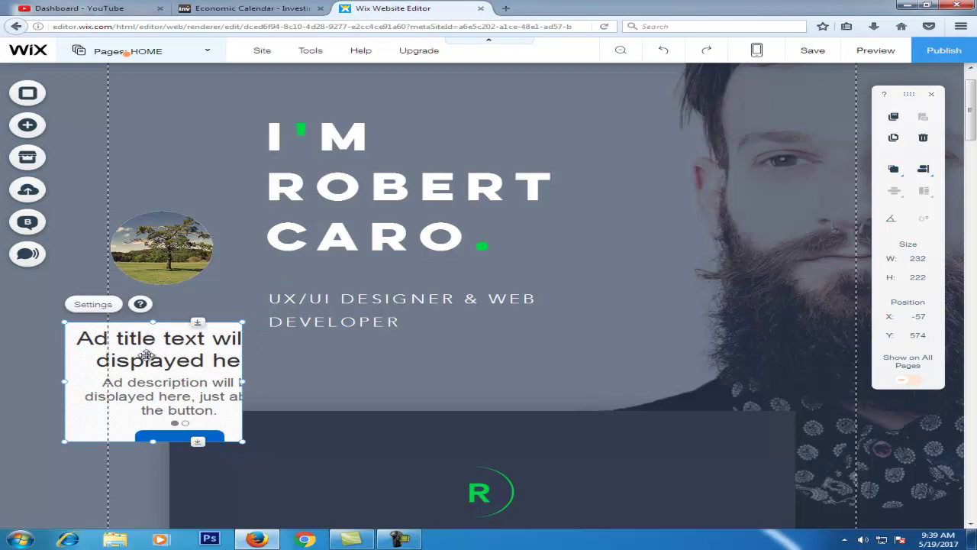